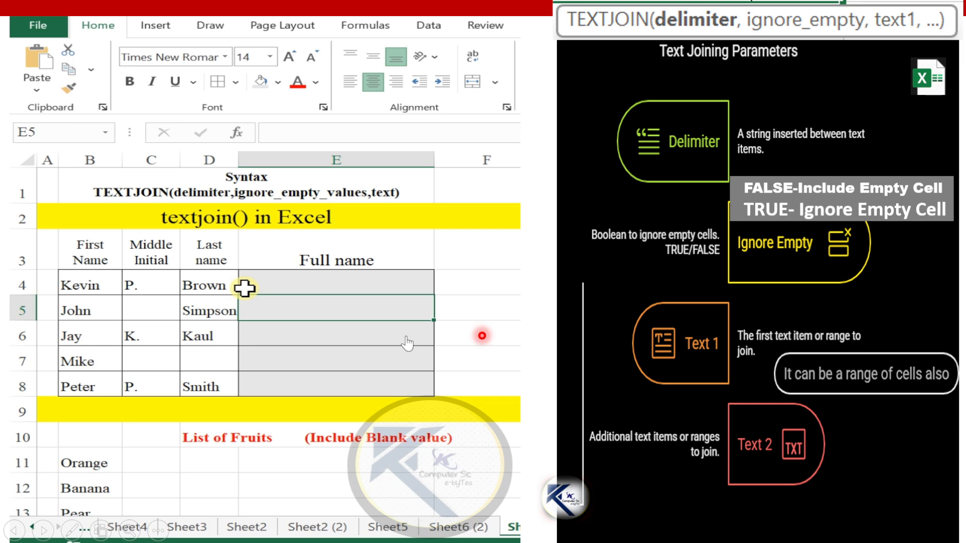
Enter =TEXTJOIN(" ",TRUE,B4:D4) in E4 to build the full name, and fill the formula down to E8.
{"action": "left_click", "coordinate": [244, 288]}
{"action": "type", "text": "=text"}
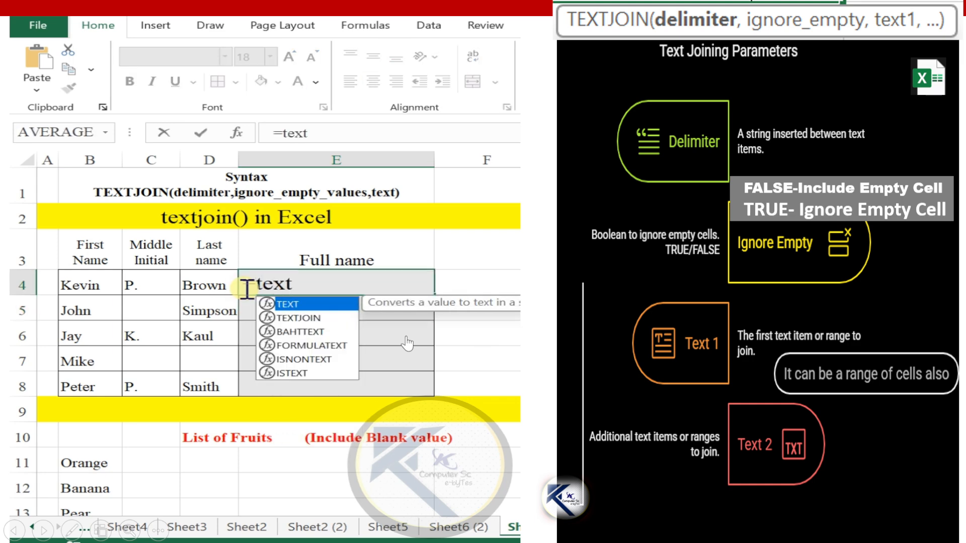
{"action": "type", "text": "join(\" \","}
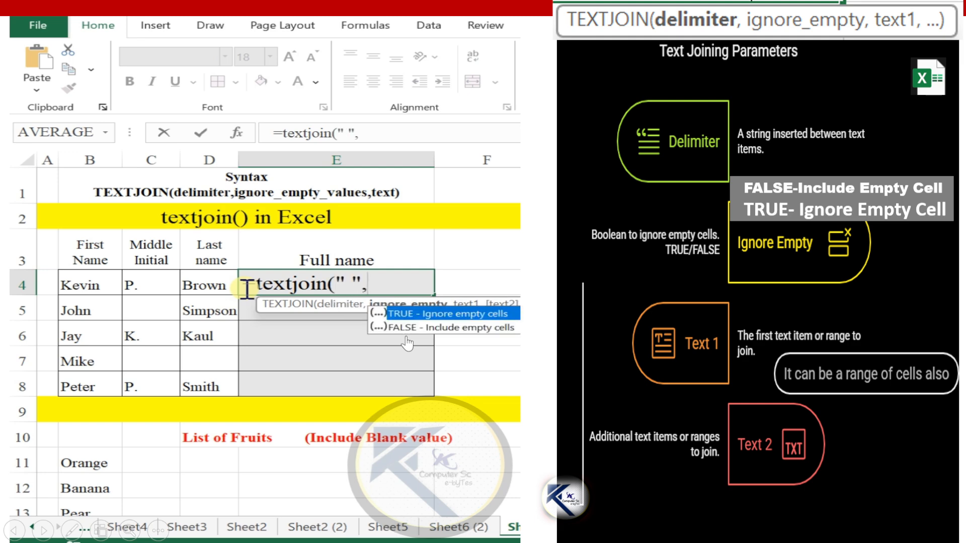
{"action": "type", "text": "TRUE,"}
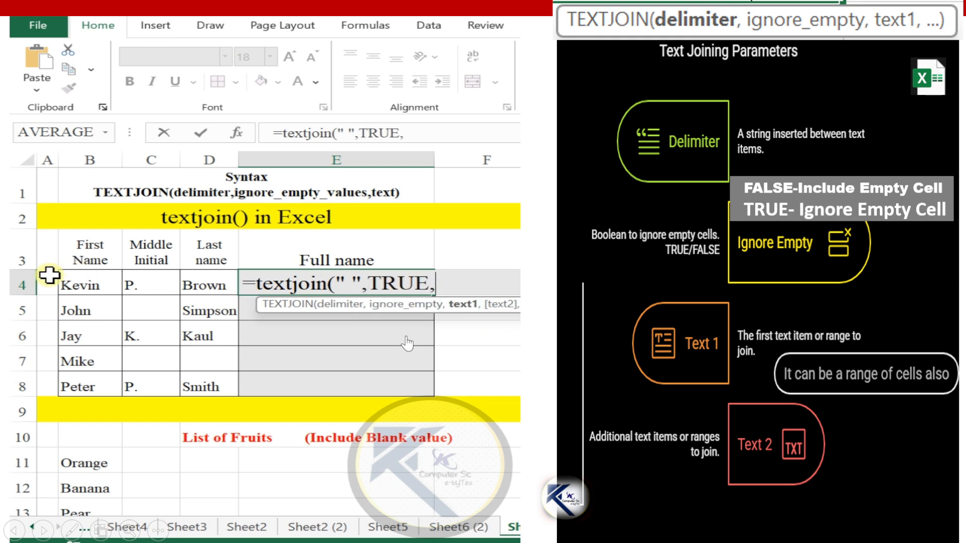
{"action": "left_click_drag", "start_coordinate": [88, 282], "coordinate": [196, 277]}
{"action": "type", "text": ")"}
{"action": "key", "text": "Return"}
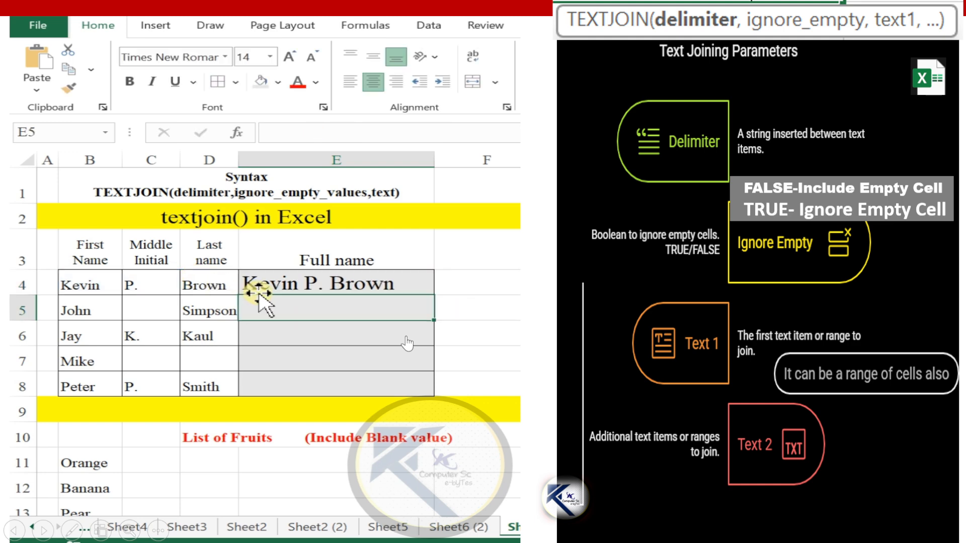
{"action": "left_click", "coordinate": [315, 284]}
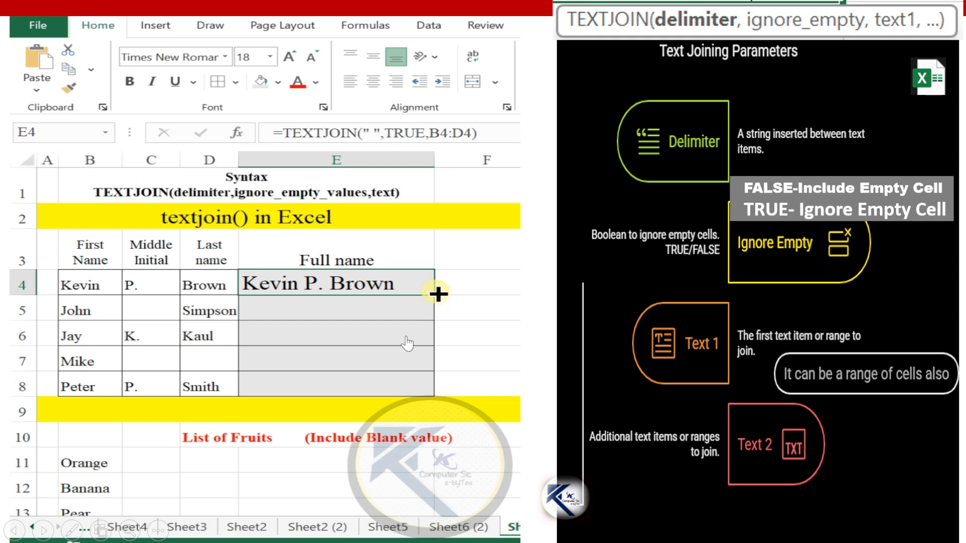
{"action": "left_click_drag", "start_coordinate": [439, 295], "coordinate": [436, 396]}
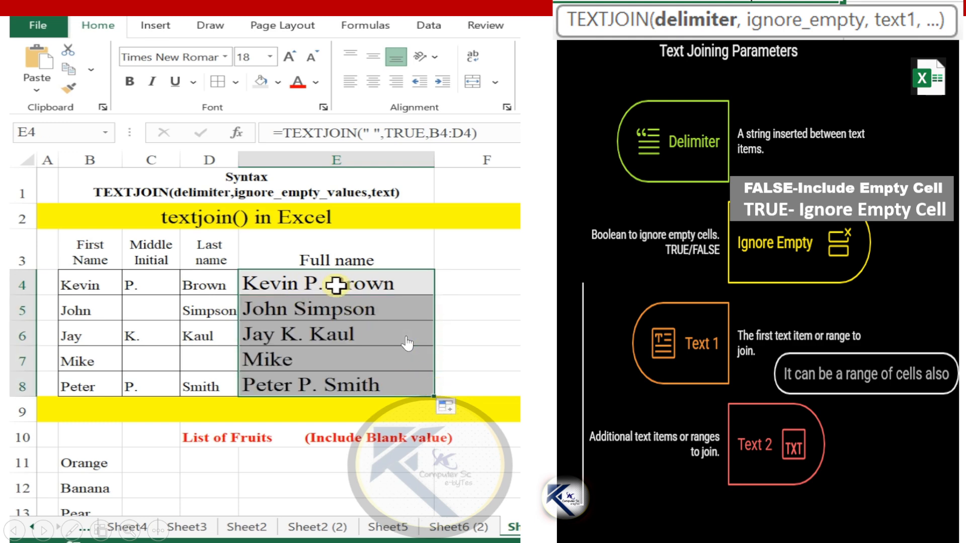
Enter =TEXTJOIN(",",FALSE,B11:B15) in D11 to list the fruits separated by commas, including blank cells.
{"action": "left_click", "coordinate": [220, 463]}
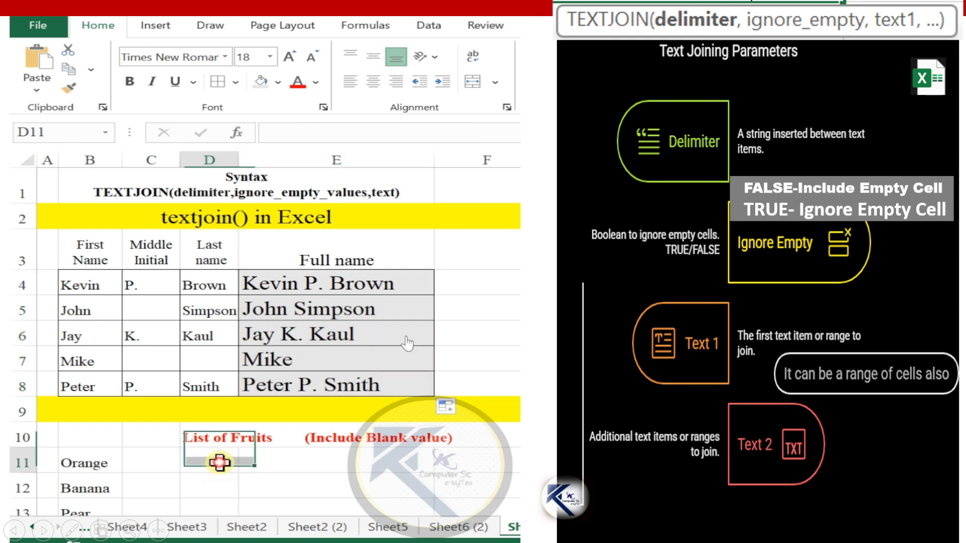
{"action": "scroll", "coordinate": [219, 463], "scroll_direction": "down", "scroll_amount": 2}
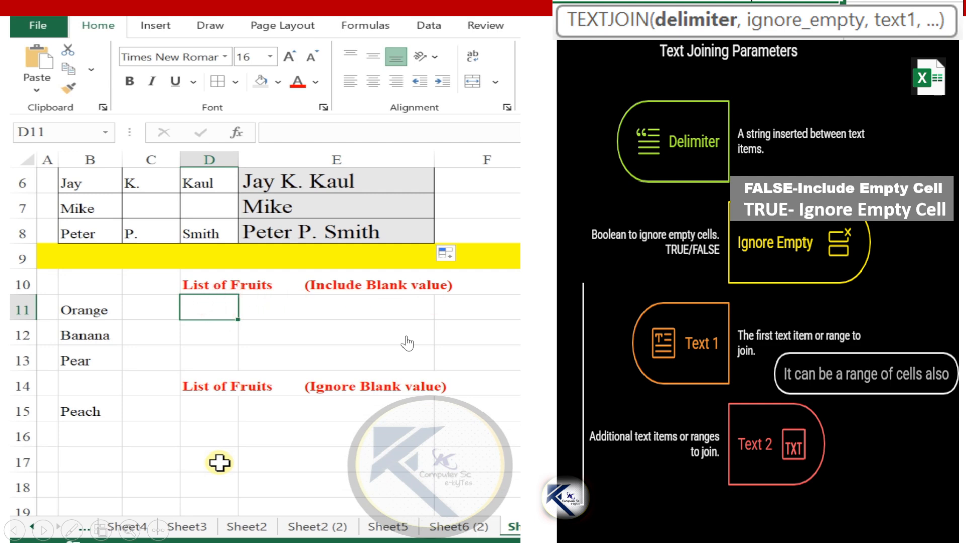
{"action": "type", "text": "=text"}
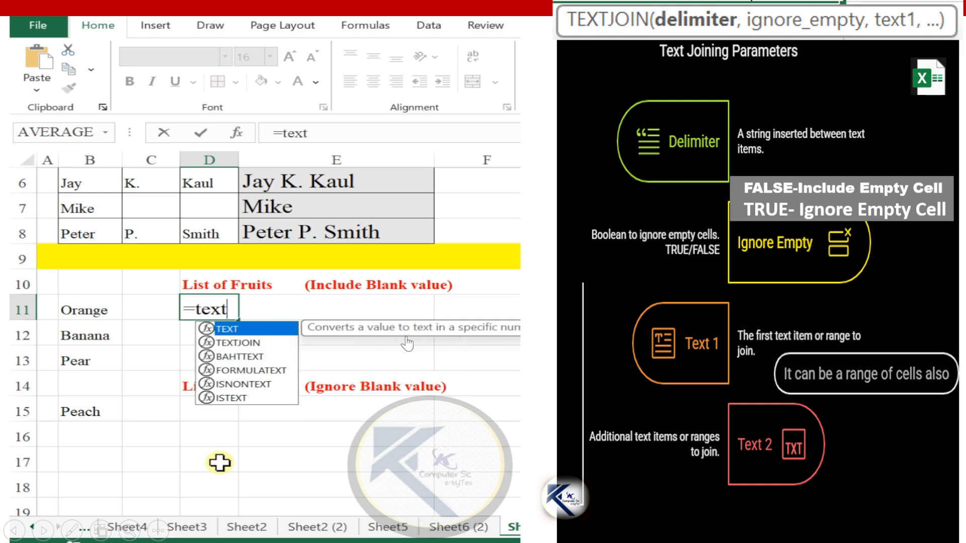
{"action": "type", "text": "join("}
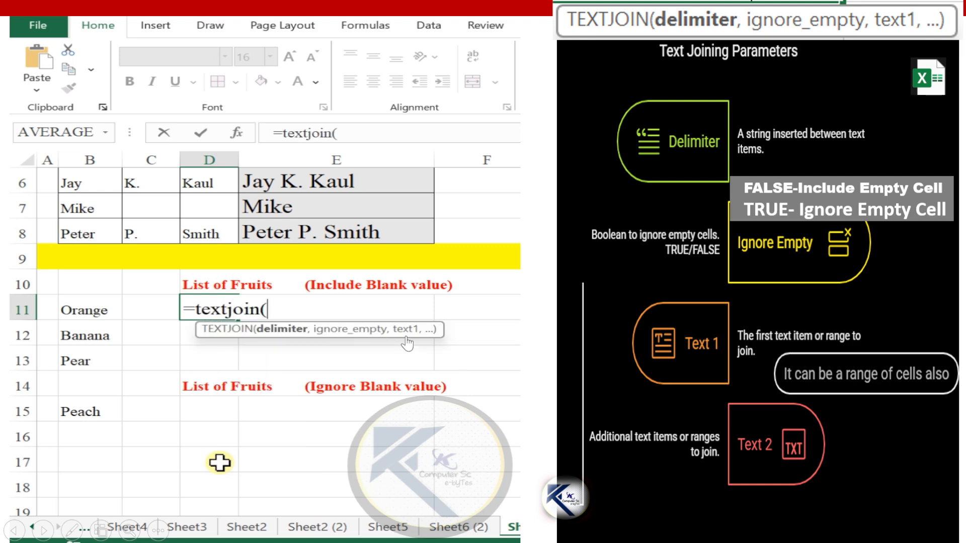
{"action": "type", "text": "\",\",F"}
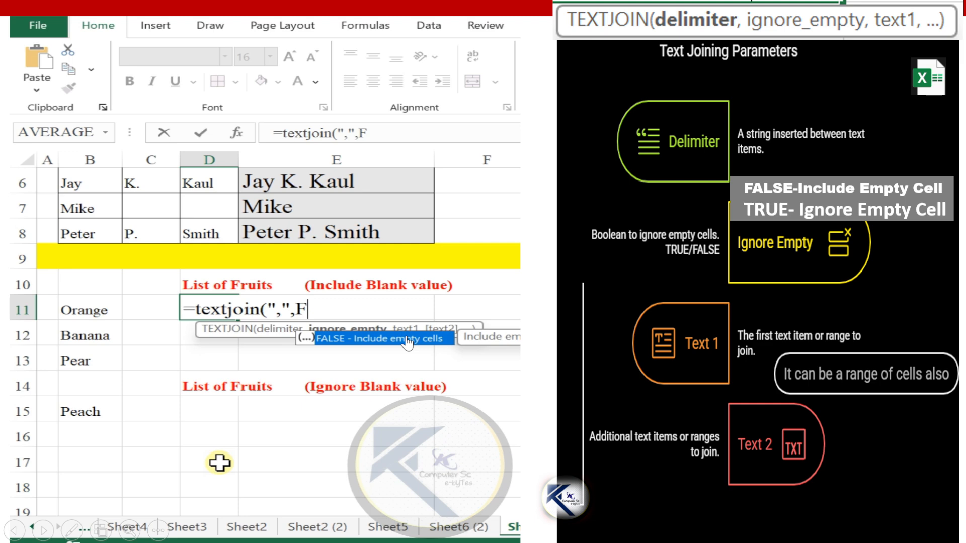
{"action": "type", "text": "ALSE,"}
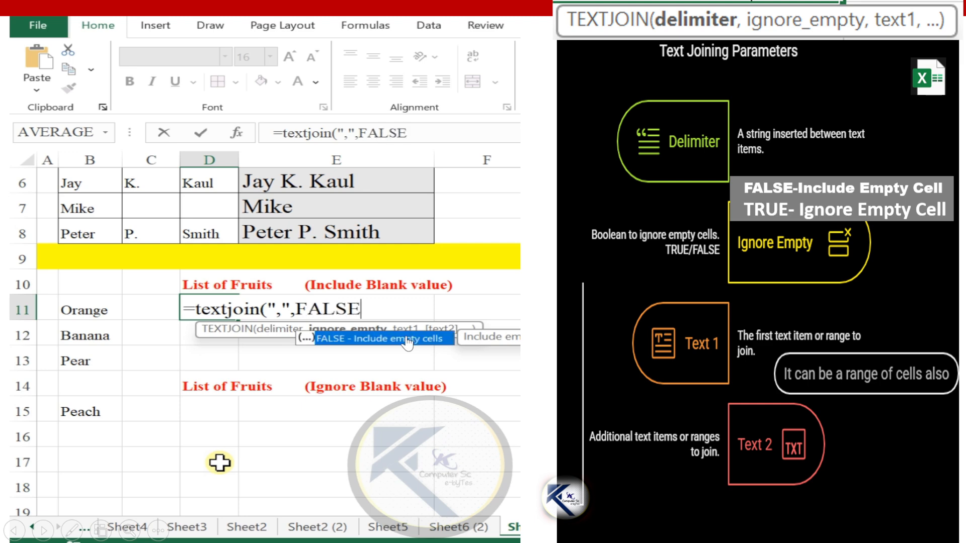
{"action": "left_click", "coordinate": [96, 318]}
{"action": "mouse_move", "coordinate": [96, 318]}
{"action": "left_mouse_down"}
{"action": "mouse_move", "coordinate": [87, 426]}
{"action": "mouse_move", "coordinate": [91, 416]}
{"action": "left_mouse_up"}
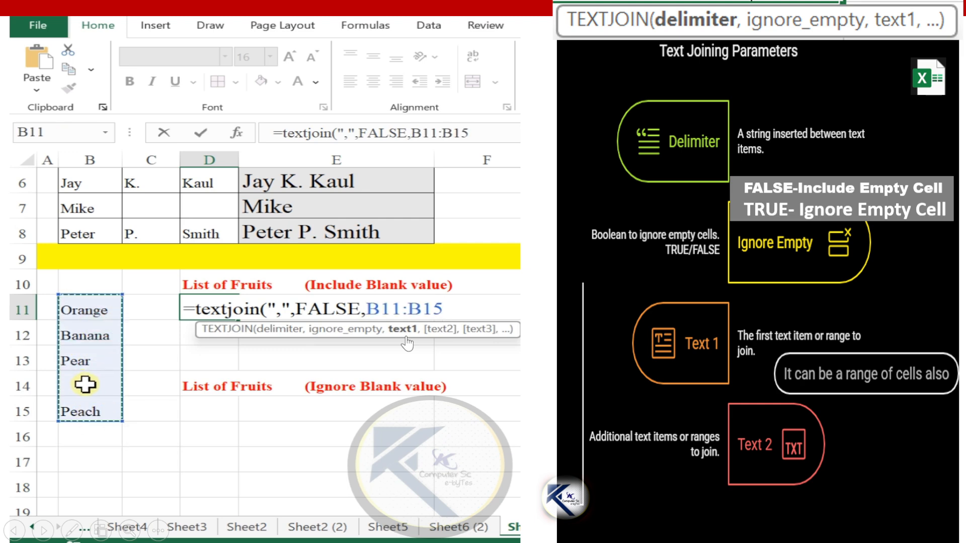
{"action": "type", "text": ")"}
{"action": "key", "text": "Return"}
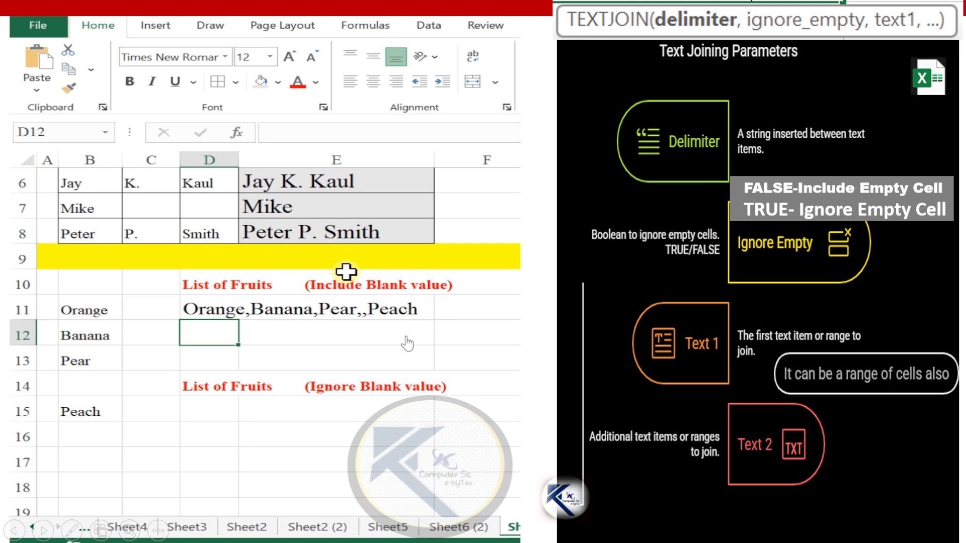
Enter =TEXTJOIN(",",TRUE,B11:B15) in D15 to list the fruits separated by commas, ignoring blank cells.
{"action": "left_click", "coordinate": [211, 405]}
{"action": "double_click", "coordinate": [212, 409]}
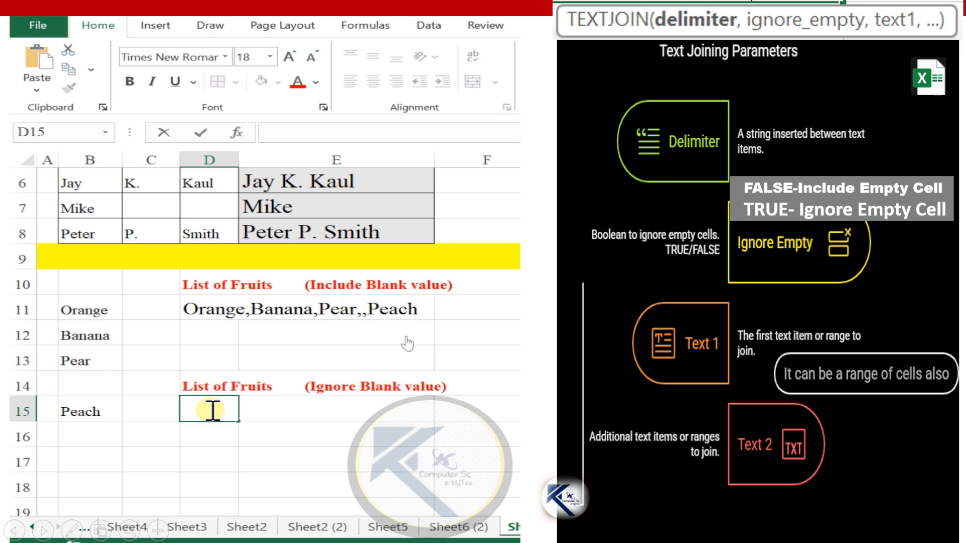
{"action": "type", "text": "=TEXTJOIN(\",\",TRUE,B11:B15)"}
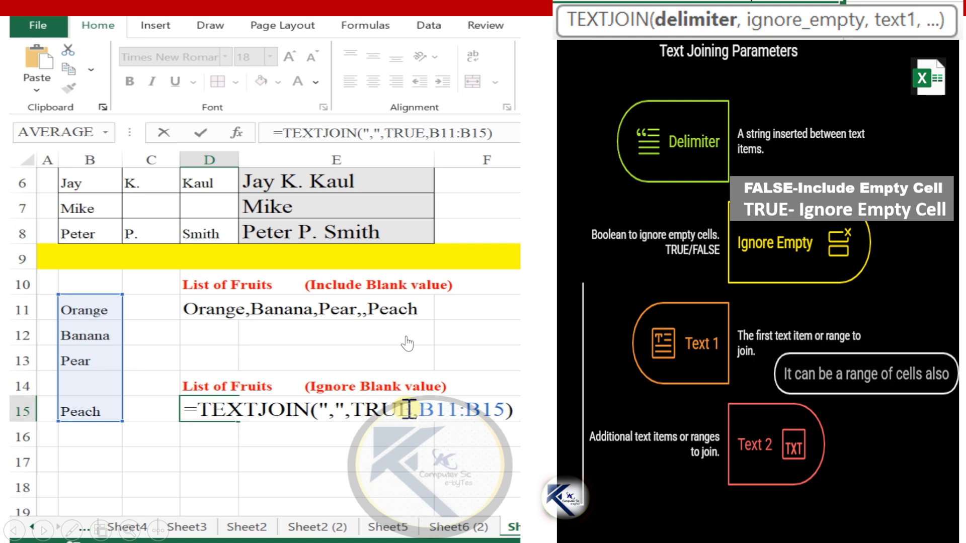
{"action": "left_click_drag", "start_coordinate": [410, 408], "coordinate": [352, 409]}
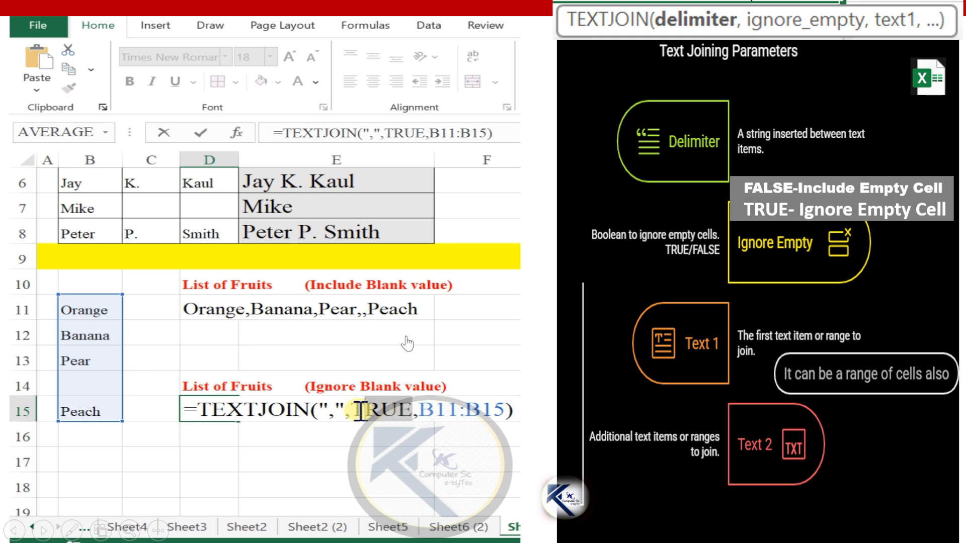
{"action": "left_click", "coordinate": [507, 410]}
{"action": "key", "text": "Return"}
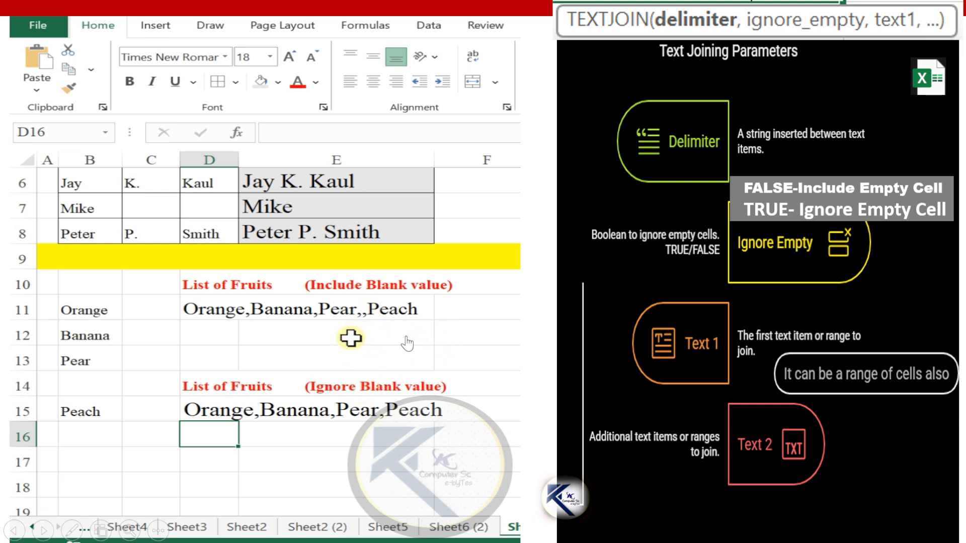
{"action": "scroll", "coordinate": [350, 358], "scroll_direction": "up", "scroll_amount": 2}
{"action": "scroll", "coordinate": [349, 359], "scroll_direction": "down", "scroll_amount": 1}
{"action": "scroll", "coordinate": [348, 359], "scroll_direction": "down", "scroll_amount": 3}
{"action": "scroll", "coordinate": [349, 358], "scroll_direction": "up", "scroll_amount": 3}
{"action": "key", "text": "Right"}
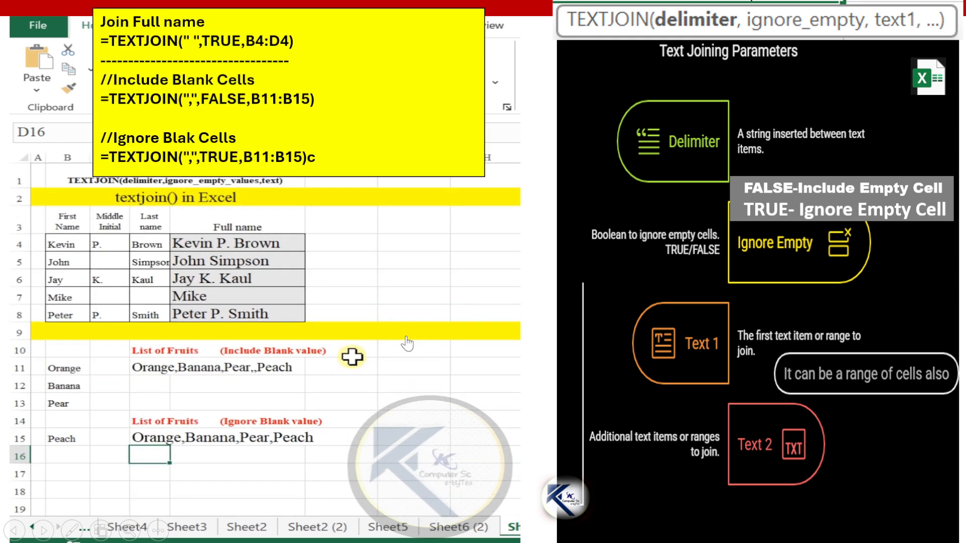